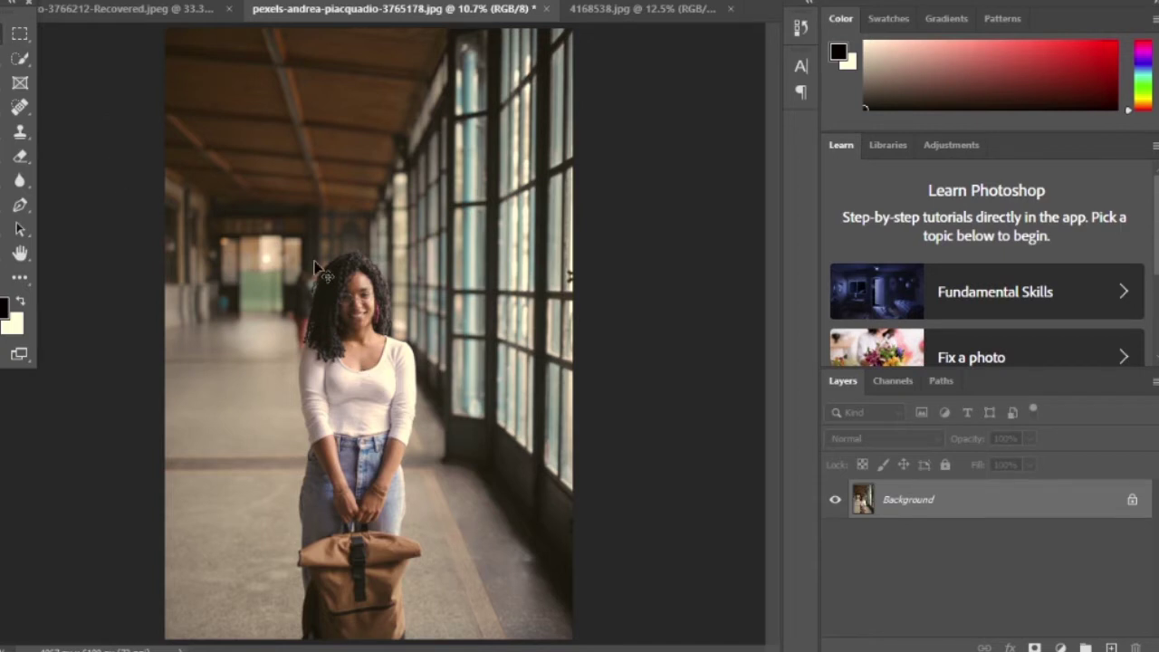
- Show the Object Selection, Quick Selection and Magic Wand tool choices in the toolbar
right_click(20, 60)
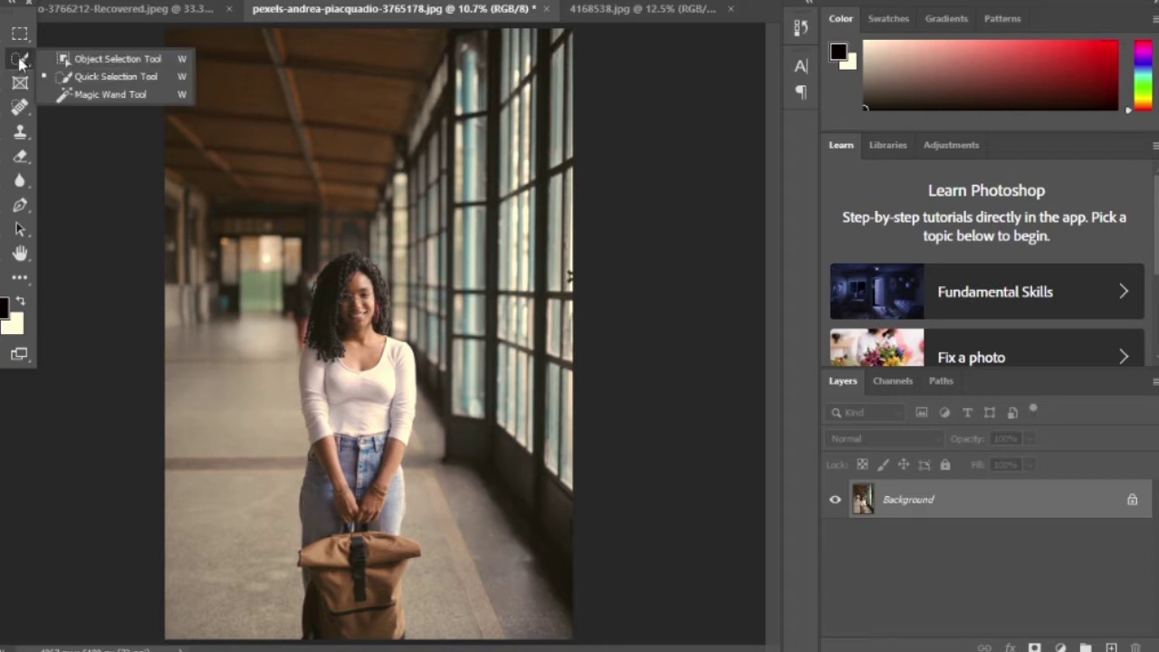
- Select the woman with the Object Selection Tool by framing her, then zoom to 50% around her waist
left_click(105, 59)
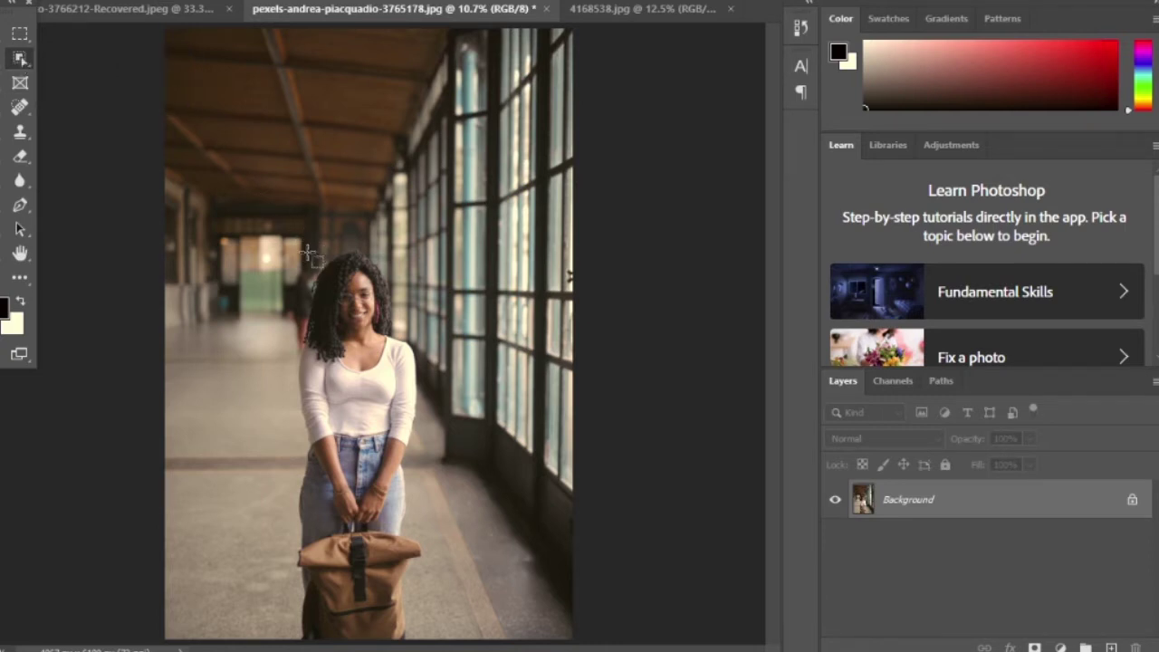
mouse_move(292, 242)
left_mouse_down()
mouse_move(389, 358)
mouse_move(439, 543)
mouse_move(441, 651)
left_mouse_up()
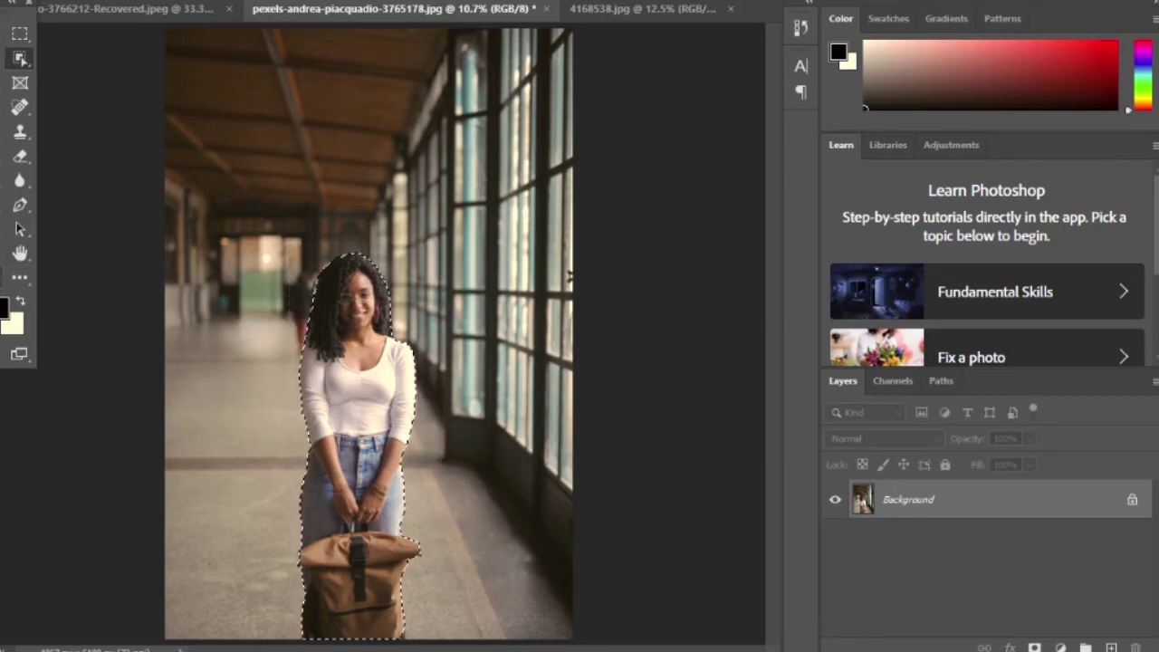
left_click(362, 299)
left_click_drag(371, 309, 387, 321)
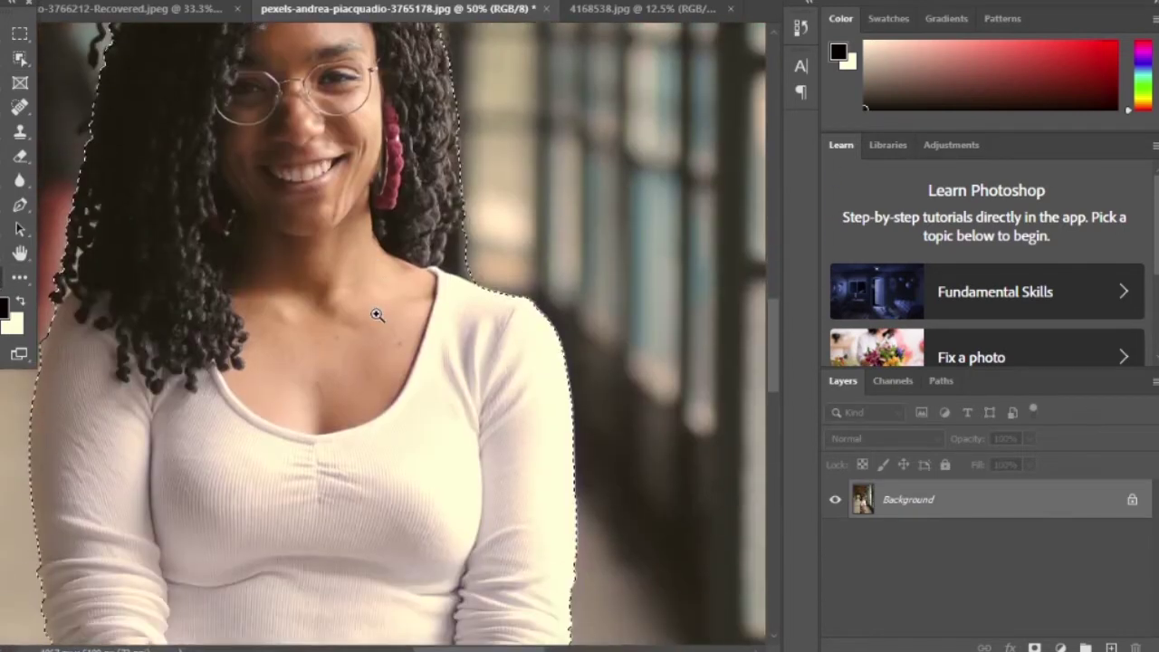
- Scroll over the woman to inspect the Object Selection outline
scroll(387, 321, "down", 5)
scroll(388, 316, "down", 5)
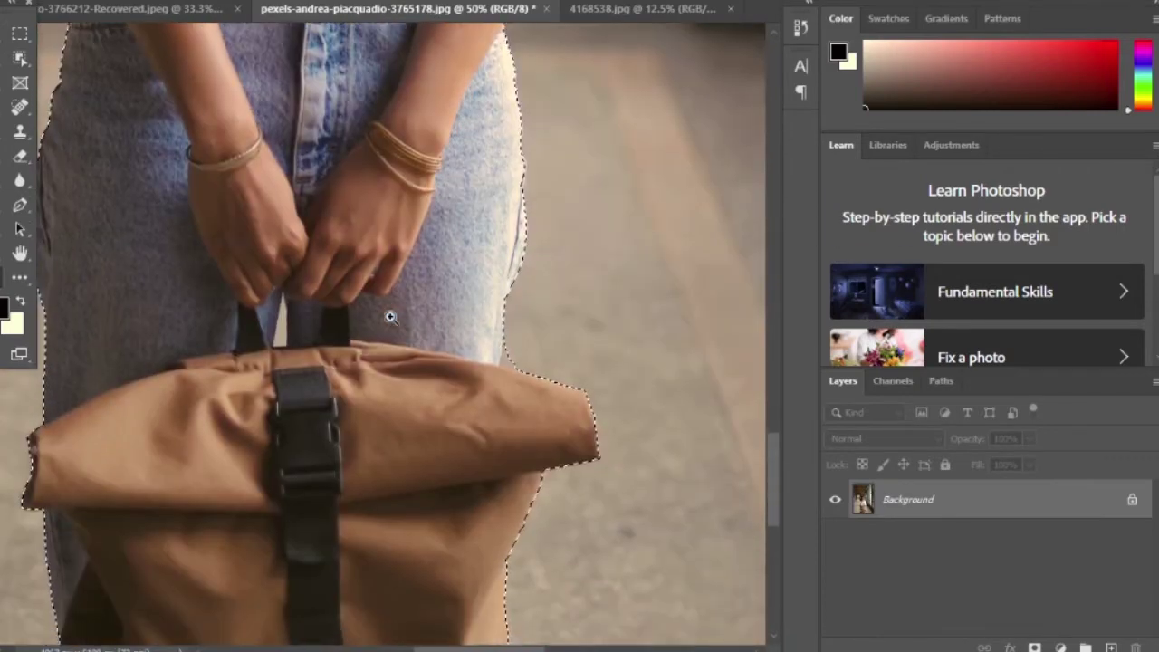
scroll(389, 316, "down", 5)
scroll(398, 326, "down", 2)
scroll(401, 408, "up", 2)
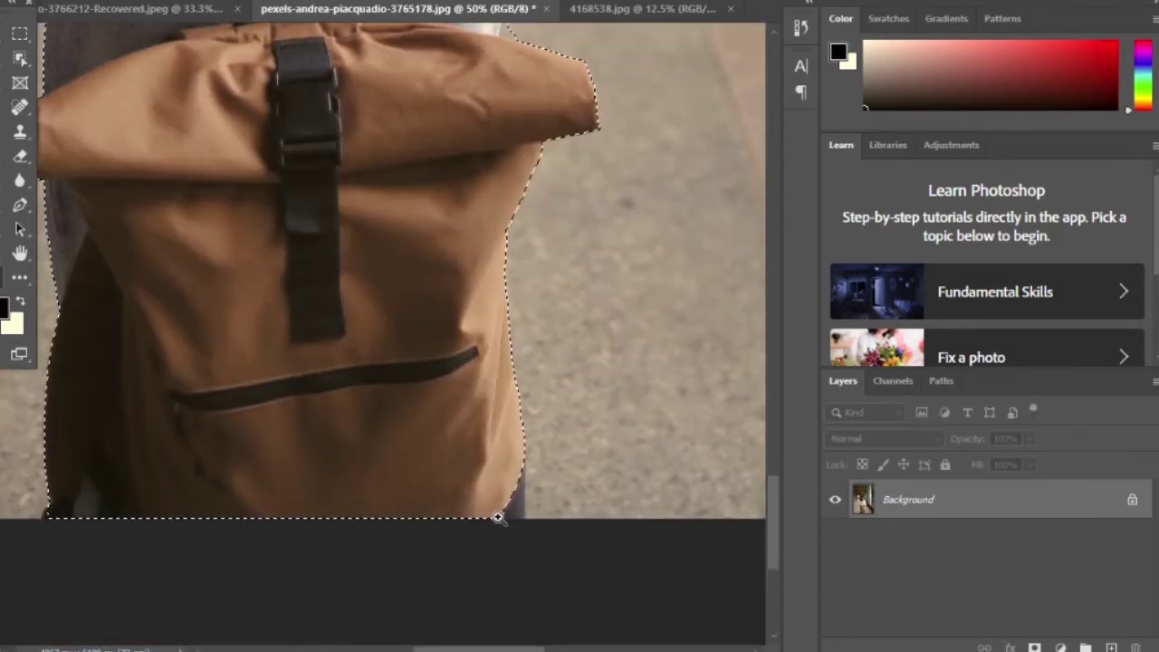
scroll(488, 401, "up", 4)
scroll(478, 396, "up", 2)
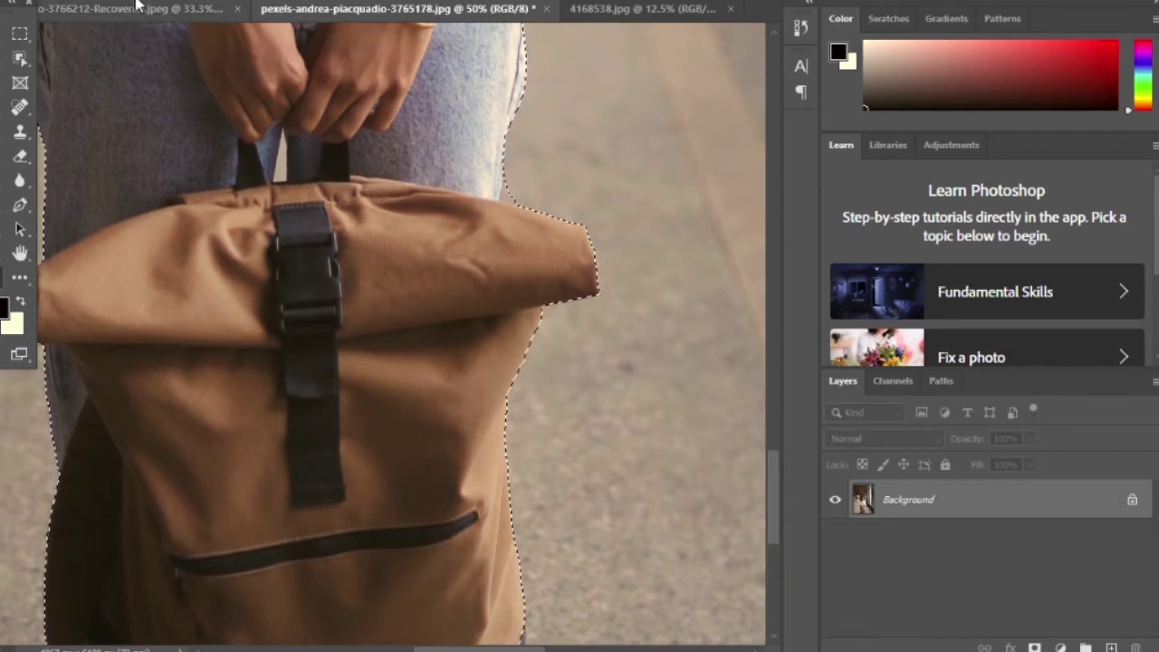
- With the Quick Selection Tool, check the outline along her curly hair, white top, jeans and backpack
right_click(18, 61)
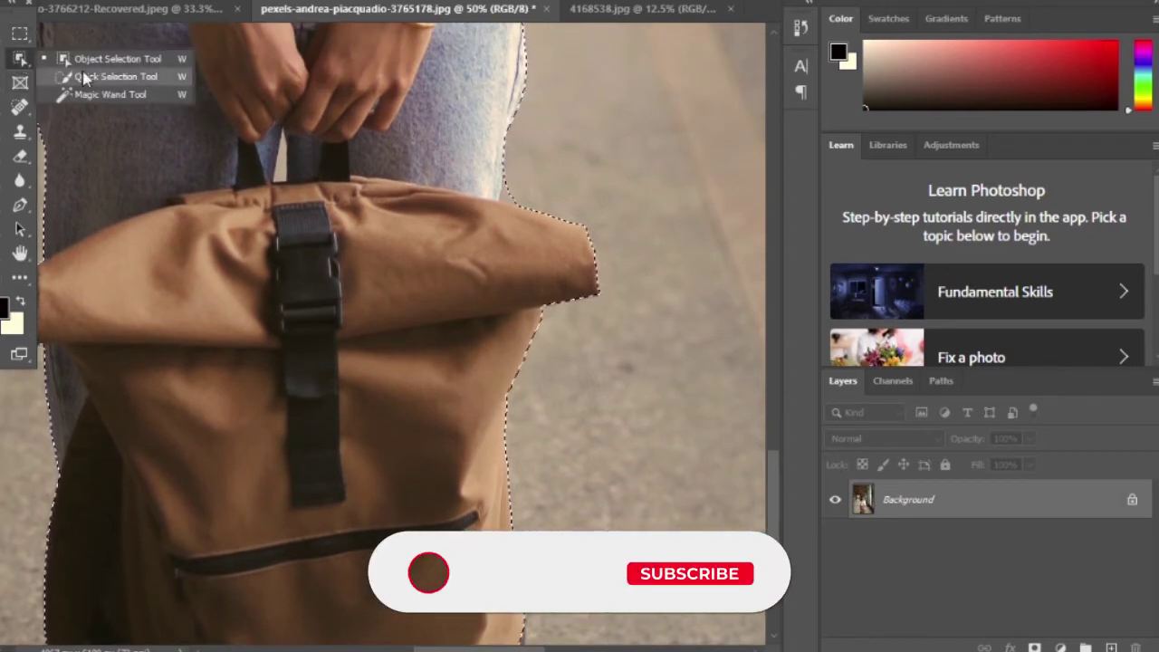
left_click(91, 76)
scroll(444, 372, "down", 7)
scroll(489, 426, "down", 2)
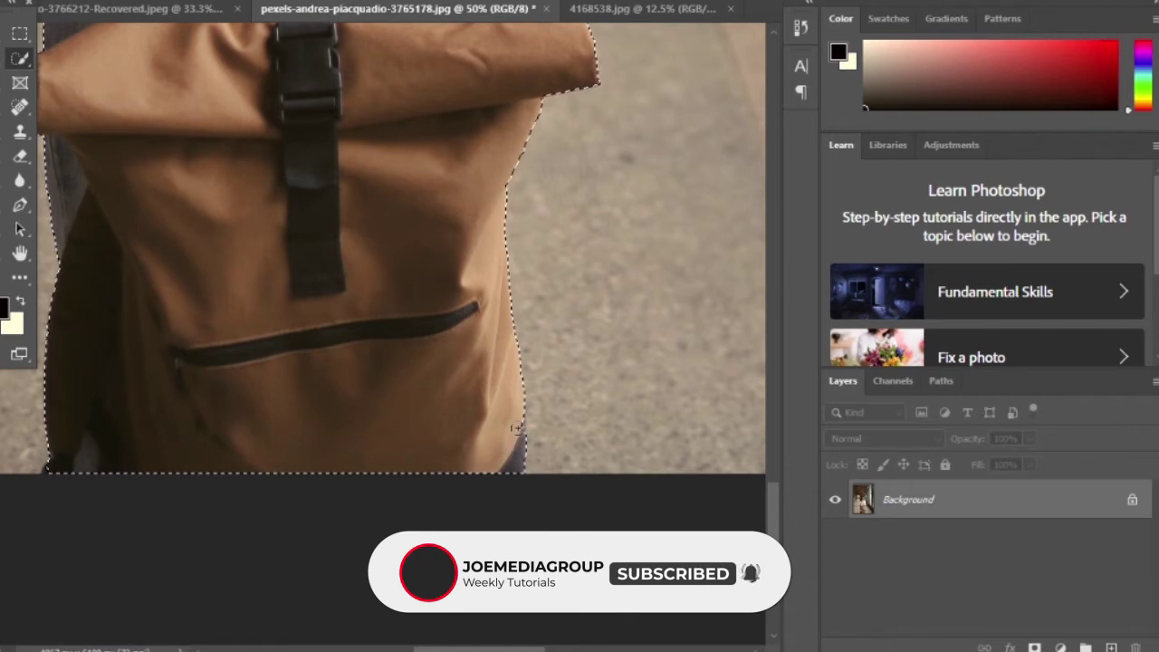
scroll(506, 417, "up", 9)
scroll(506, 415, "up", 3)
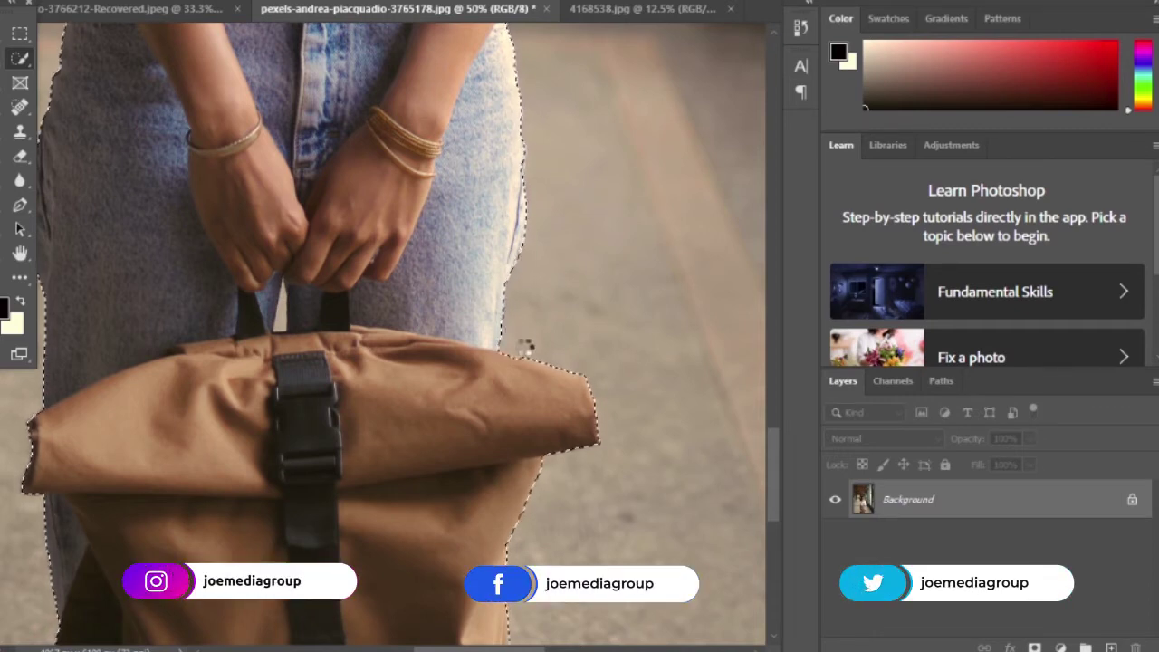
scroll(516, 359, "up", 2)
scroll(514, 359, "up", 4)
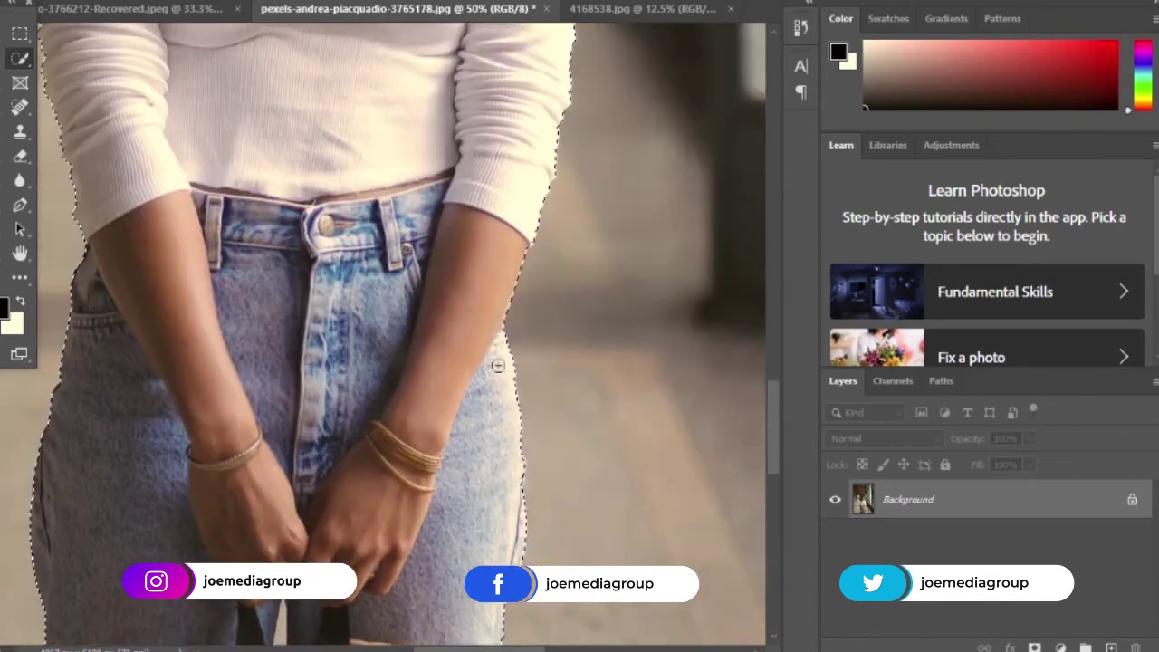
scroll(512, 360, "up", 4)
scroll(510, 359, "up", 4)
scroll(511, 359, "up", 4)
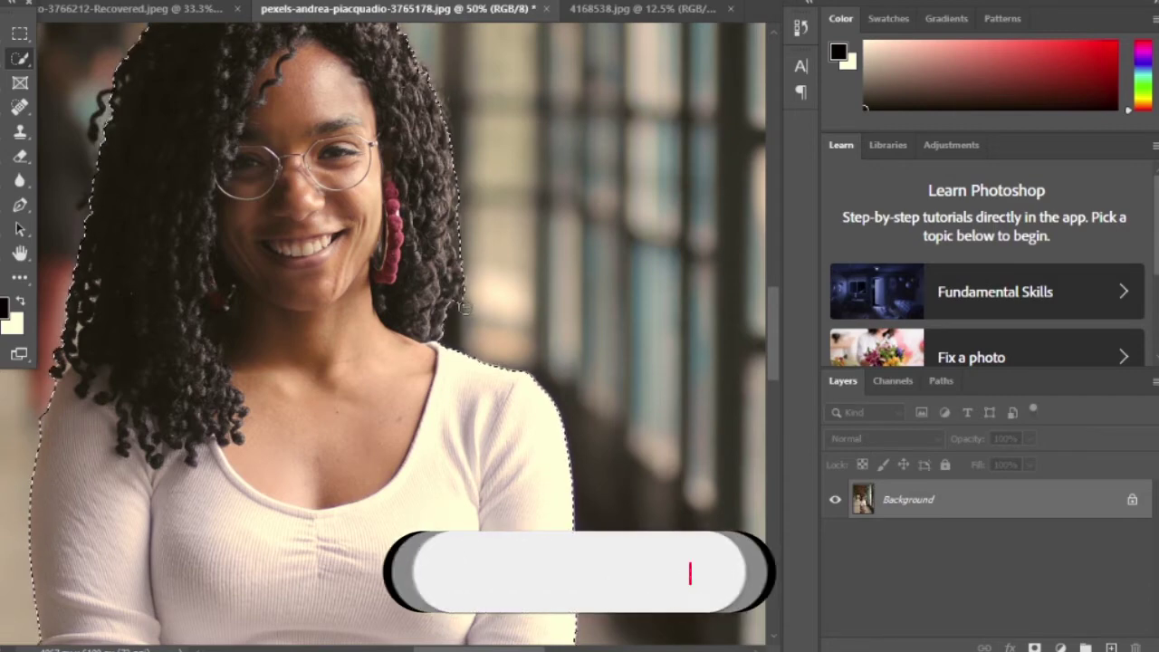
scroll(432, 277, "up", 5)
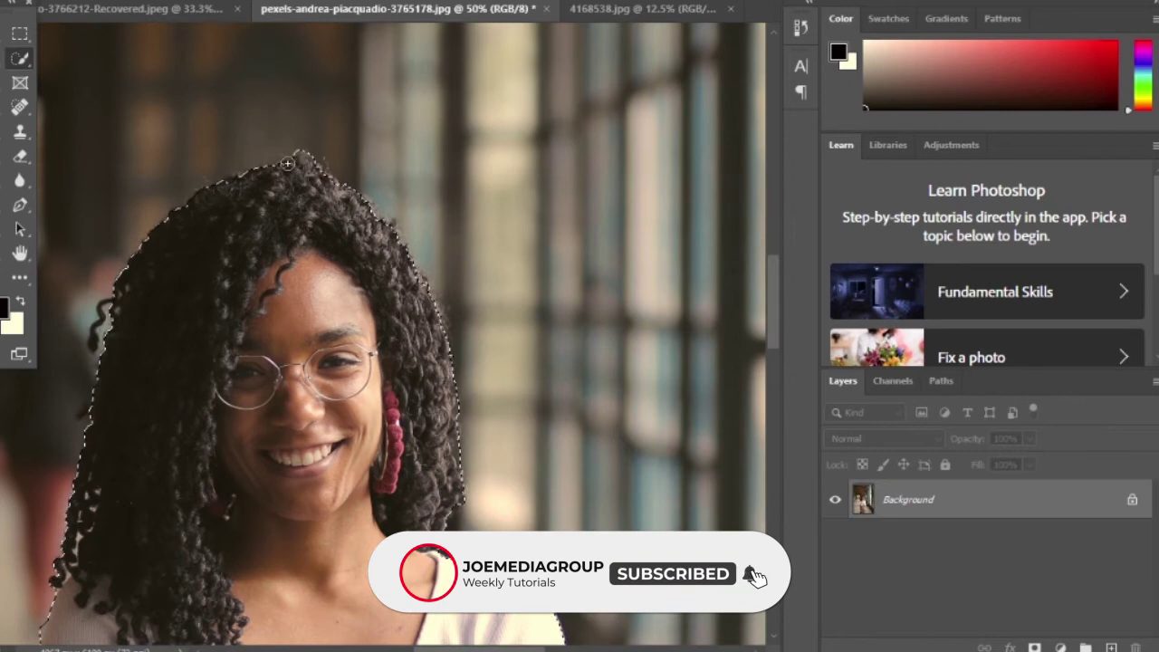
scroll(263, 218, "down", 2)
scroll(244, 262, "down", 3)
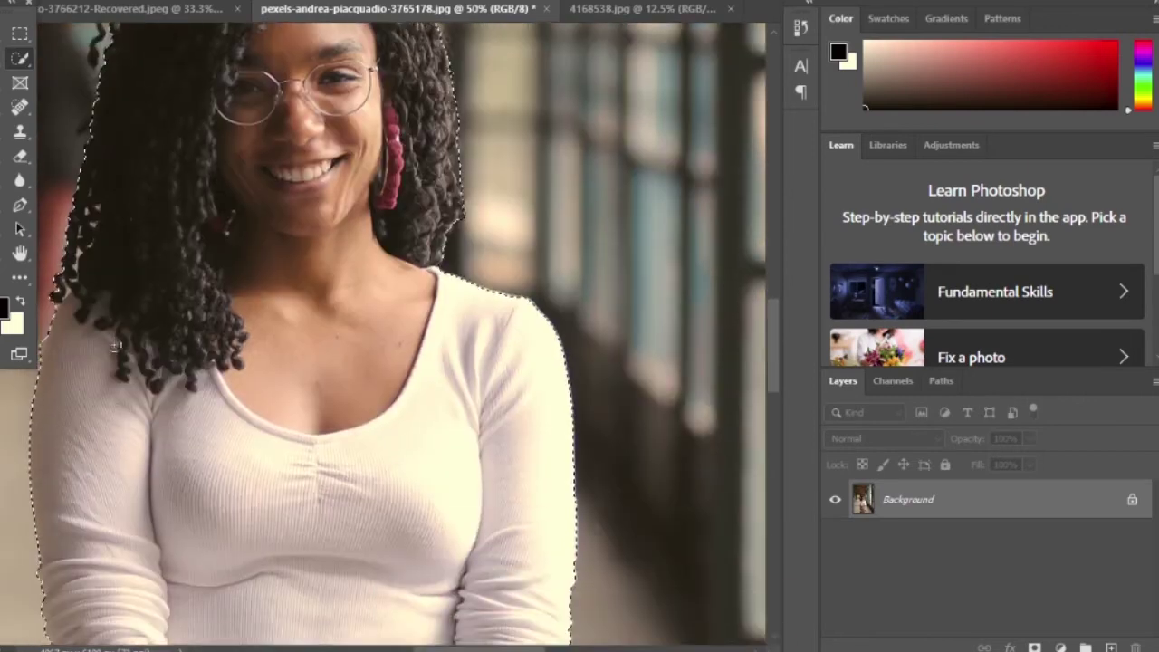
scroll(231, 308, "down", 2)
scroll(214, 361, "down", 3)
scroll(213, 361, "down", 2)
scroll(280, 367, "down", 3)
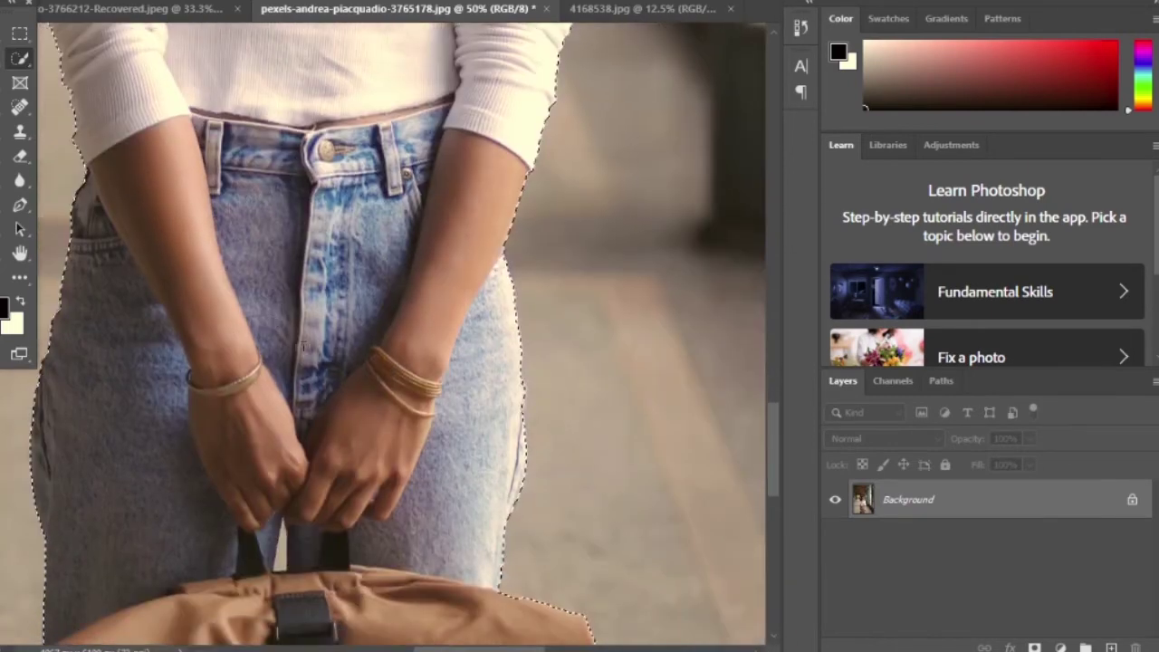
scroll(362, 373, "down", 3)
scroll(474, 382, "down", 3)
scroll(475, 382, "down", 3)
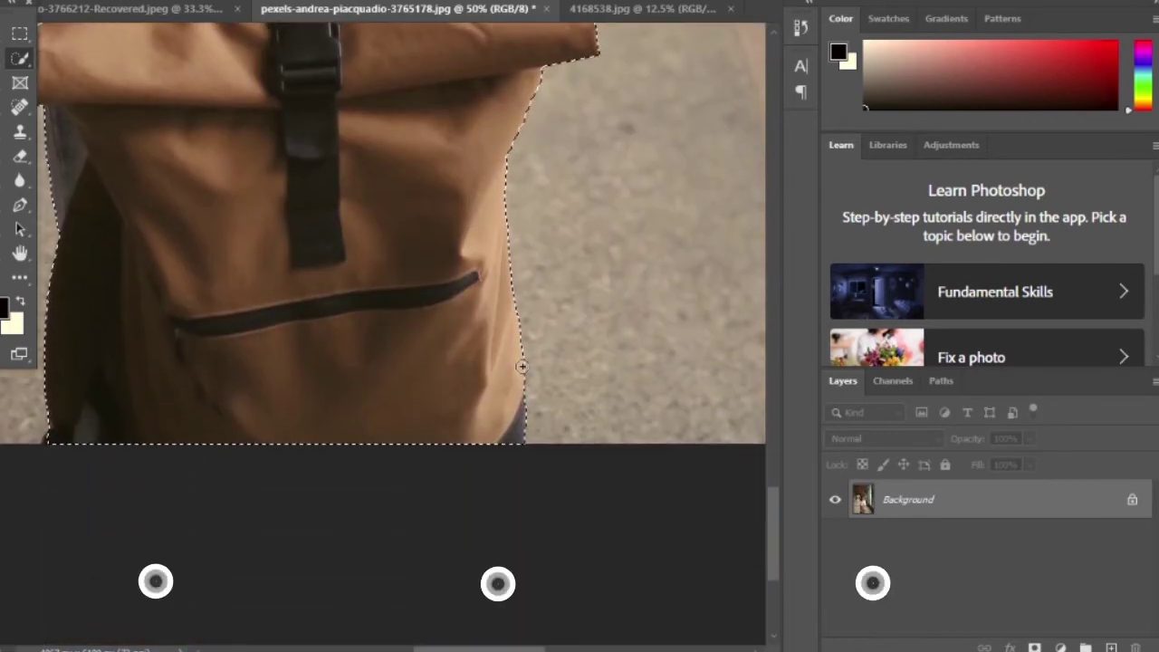
scroll(522, 385, "up", 2)
scroll(522, 385, "up", 3)
scroll(525, 272, "up", 3)
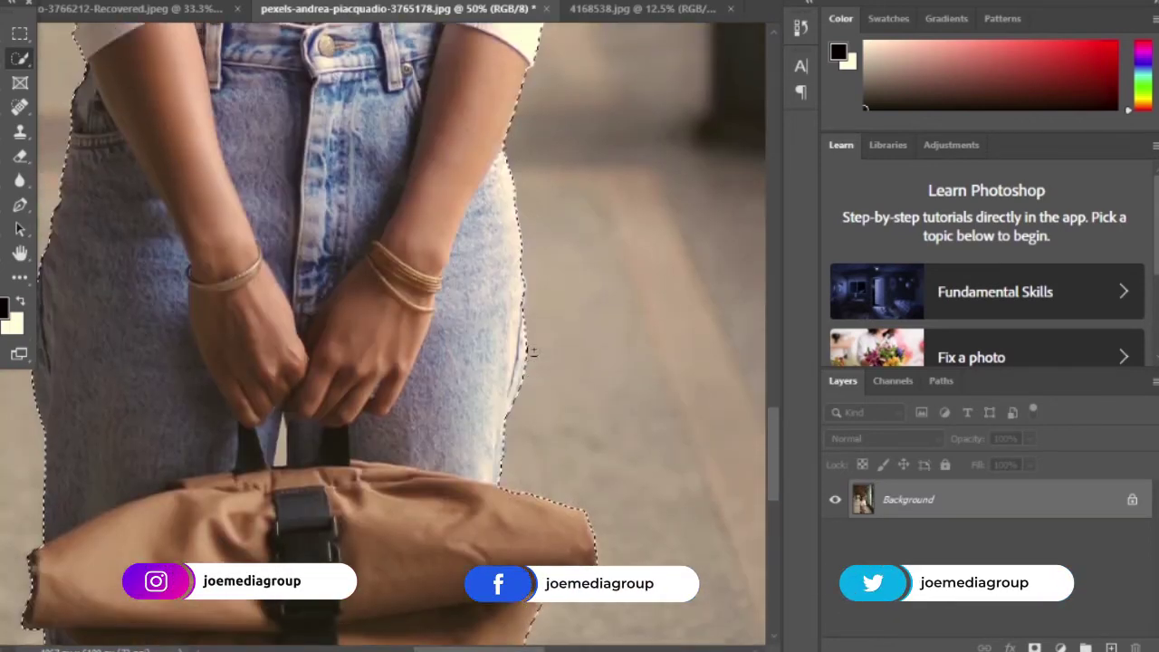
scroll(531, 135, "up", 1)
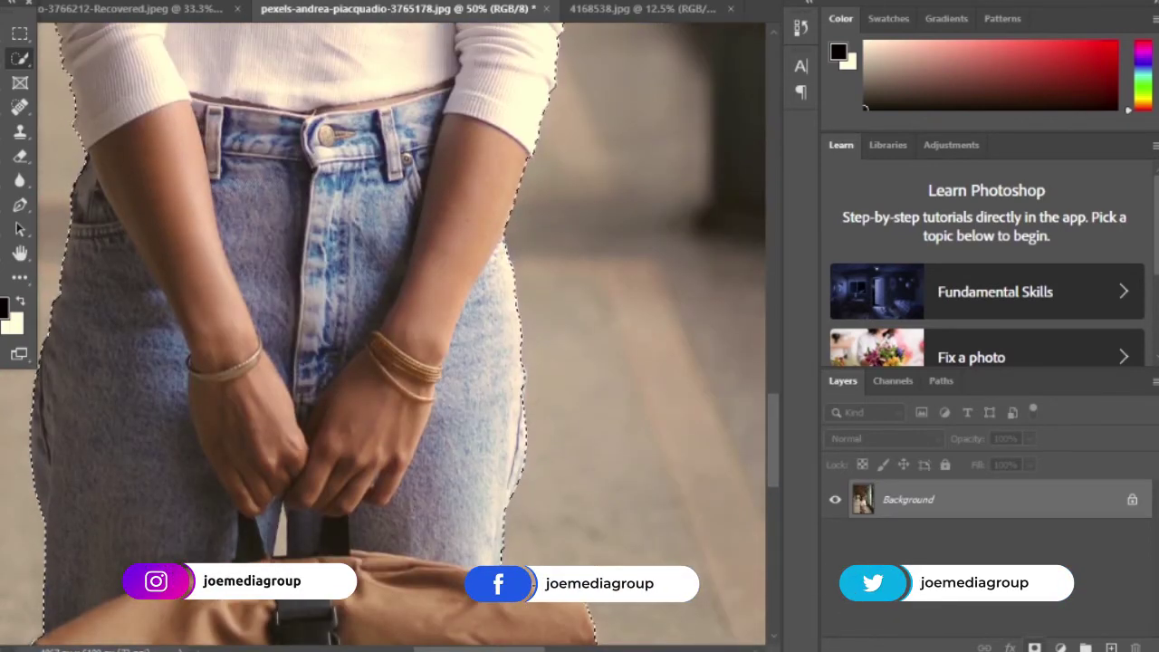
- Add a layer mask hiding the corridor background around the woman, then zoom out
left_click(1035, 647)
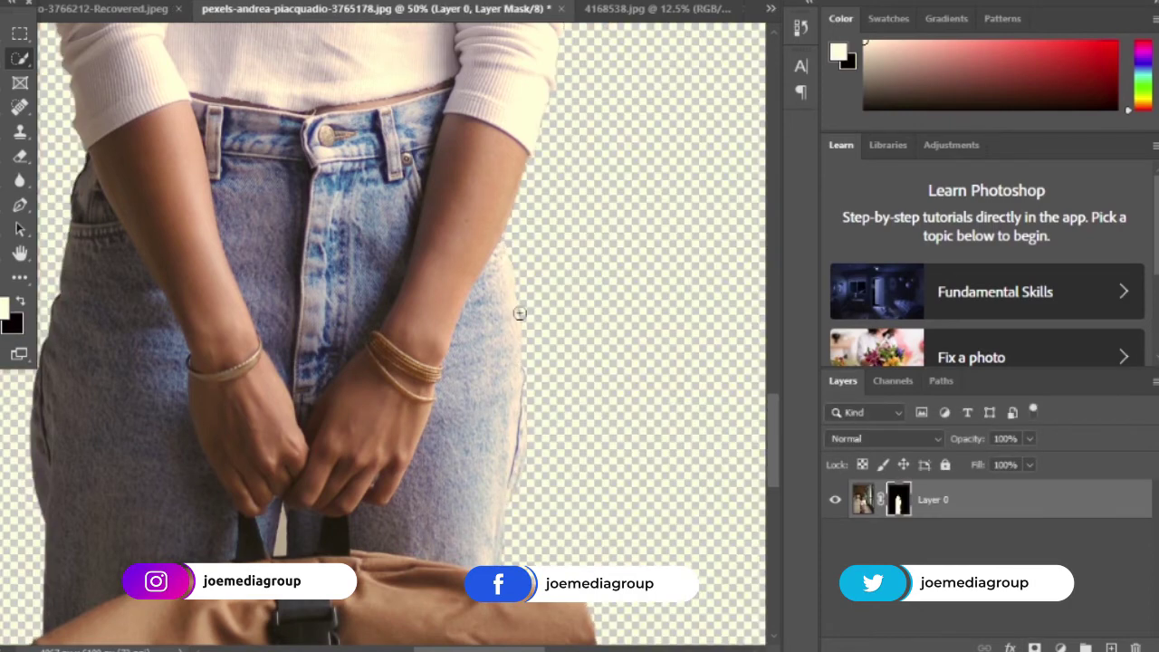
key("ctrl+minus")
scroll(517, 317, "up", 3)
scroll(509, 316, "up", 3)
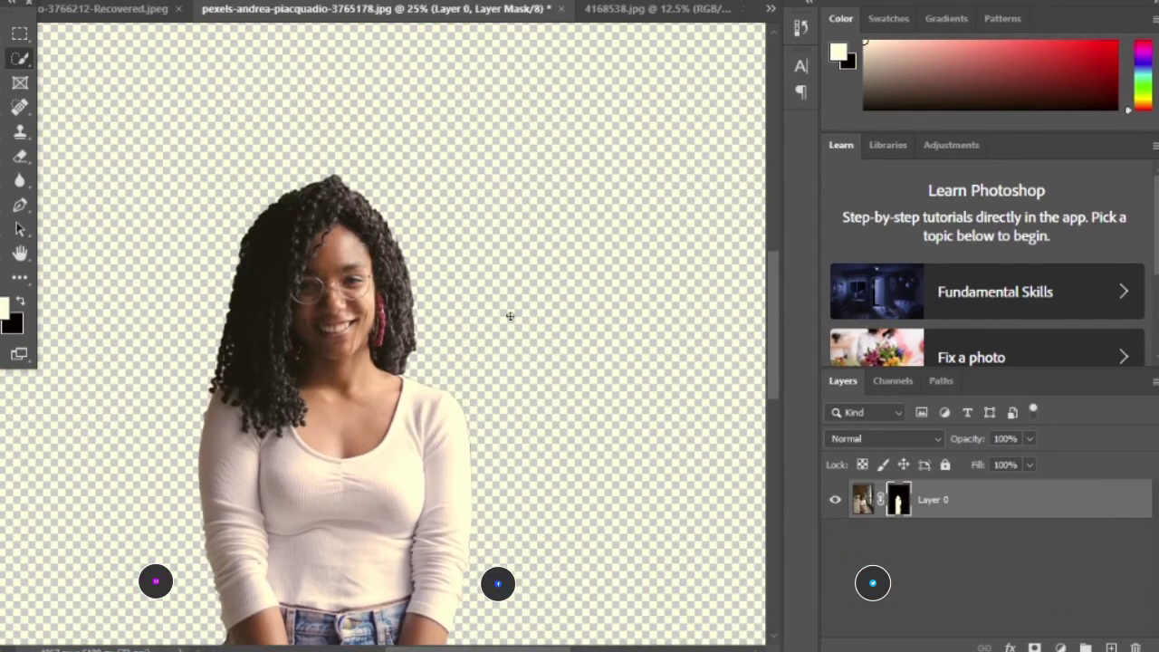
- Review the cutout, swap foreground and background colours, and switch to 4168538.jpg
scroll(510, 316, "down", 3)
scroll(510, 316, "down", 2)
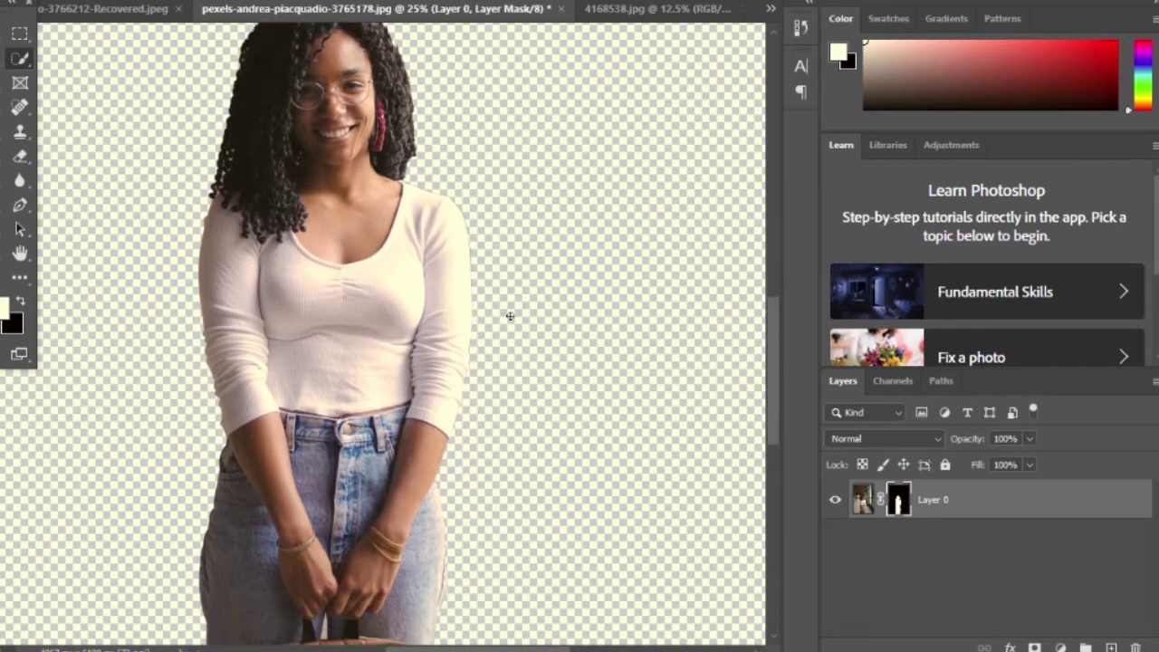
key("x")
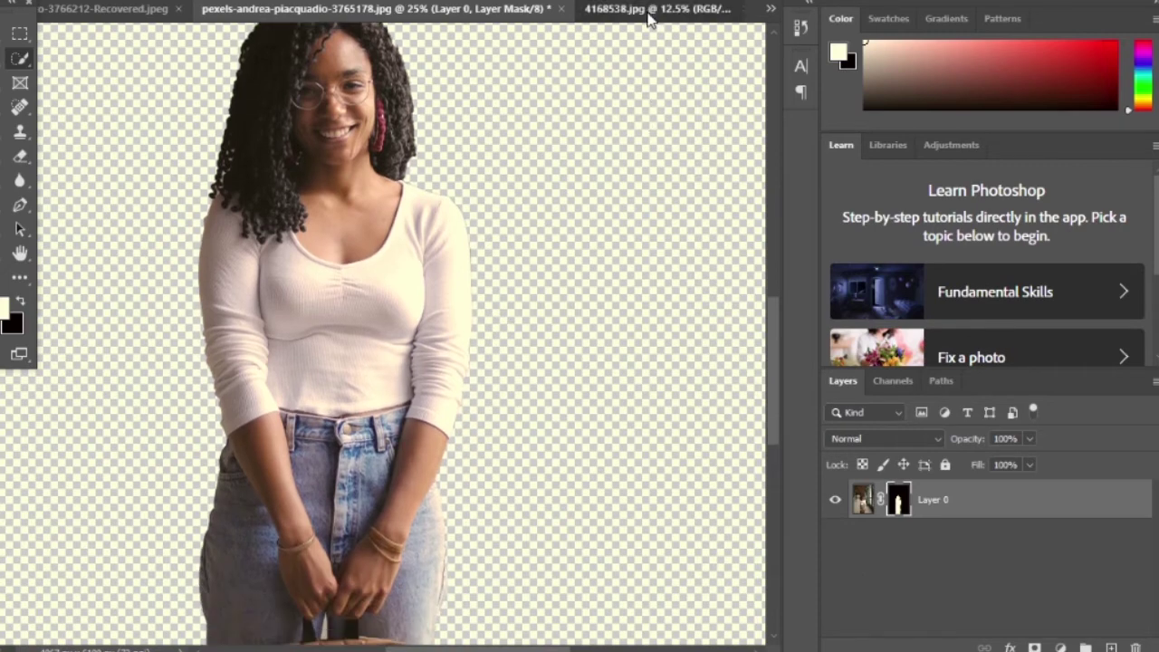
left_click(653, 9)
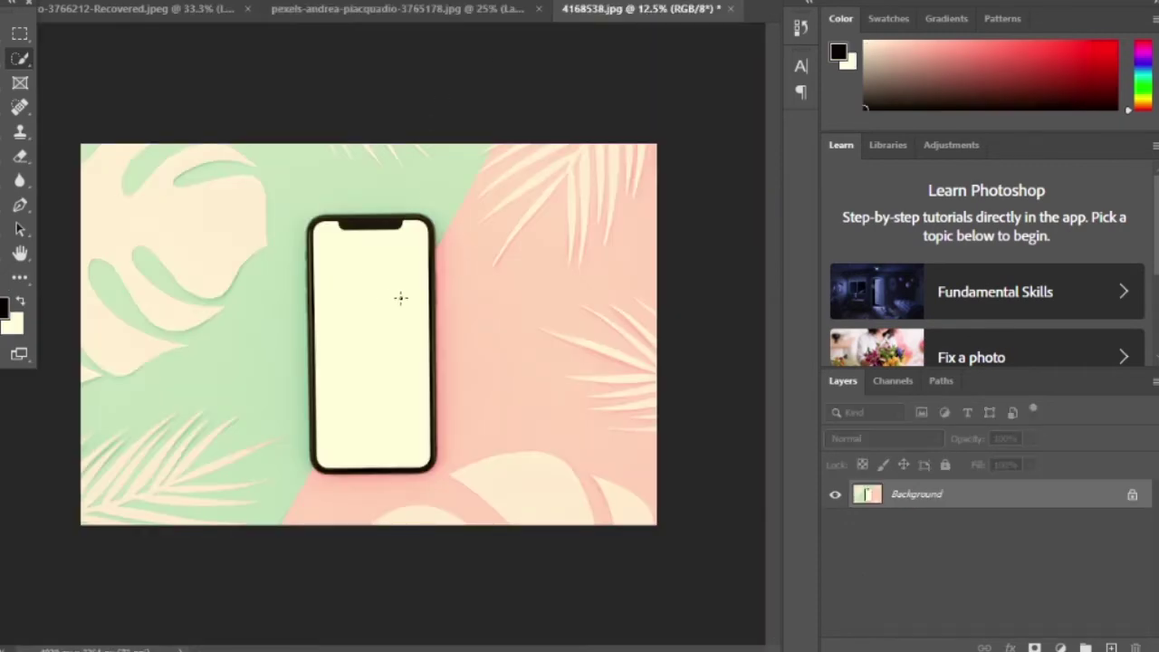
- Frame the smartphone in 4168538.jpg with the Object Selection Tool, then zoom in on it
right_click(20, 60)
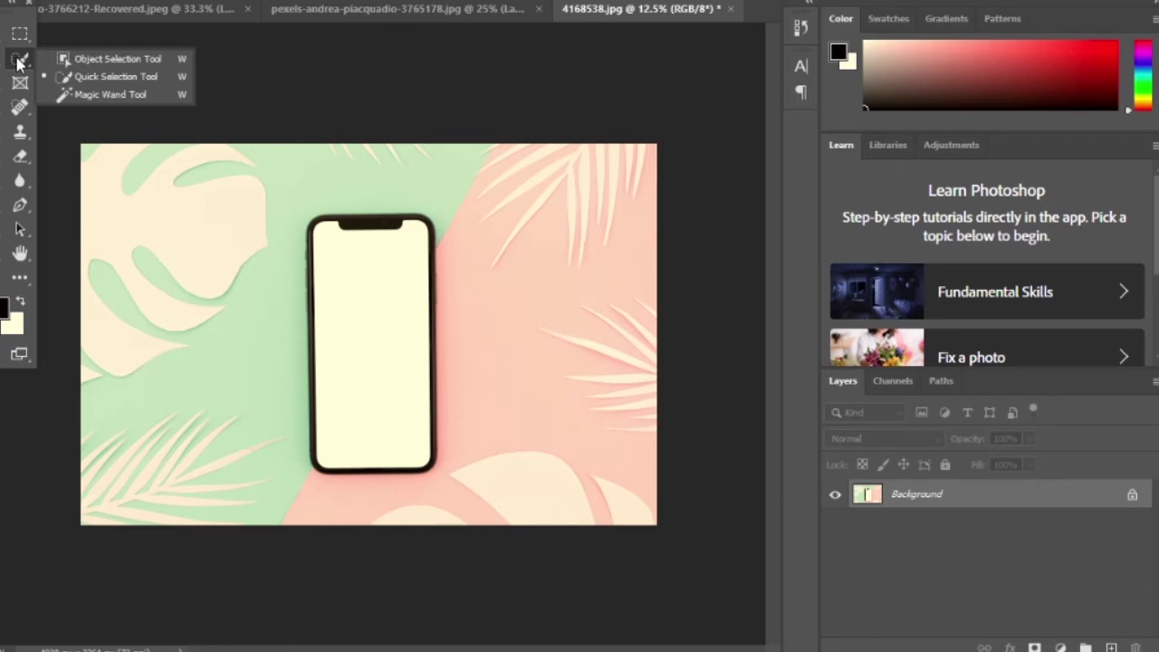
left_click(97, 60)
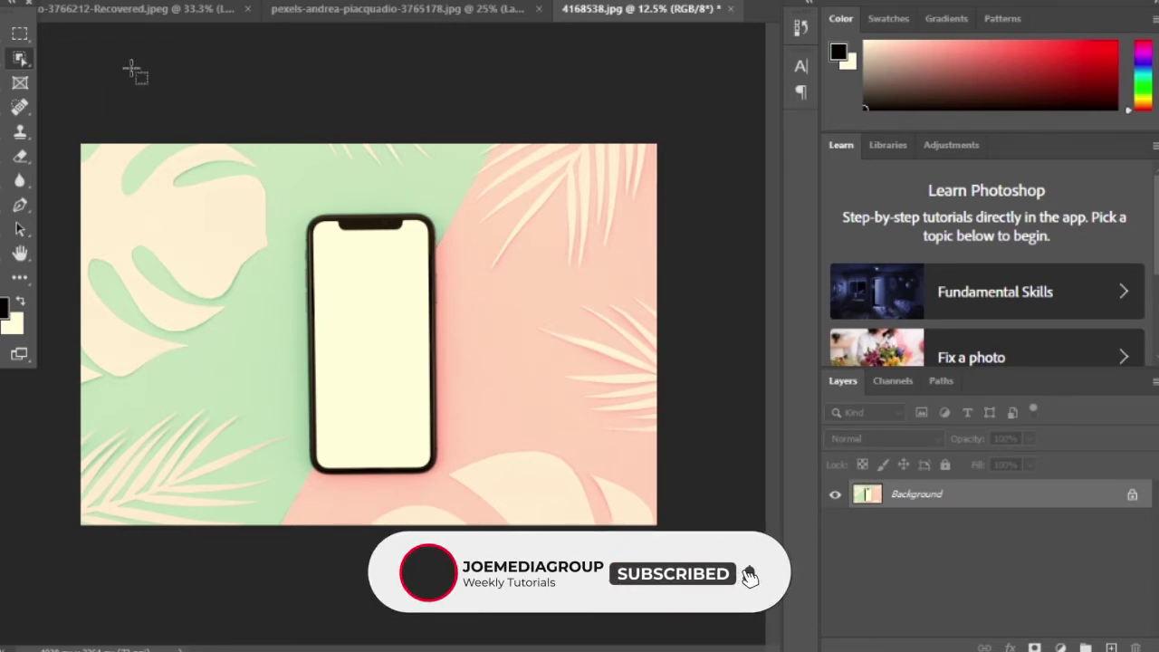
mouse_move(290, 199)
left_mouse_down()
mouse_move(447, 439)
mouse_move(446, 494)
left_mouse_up()
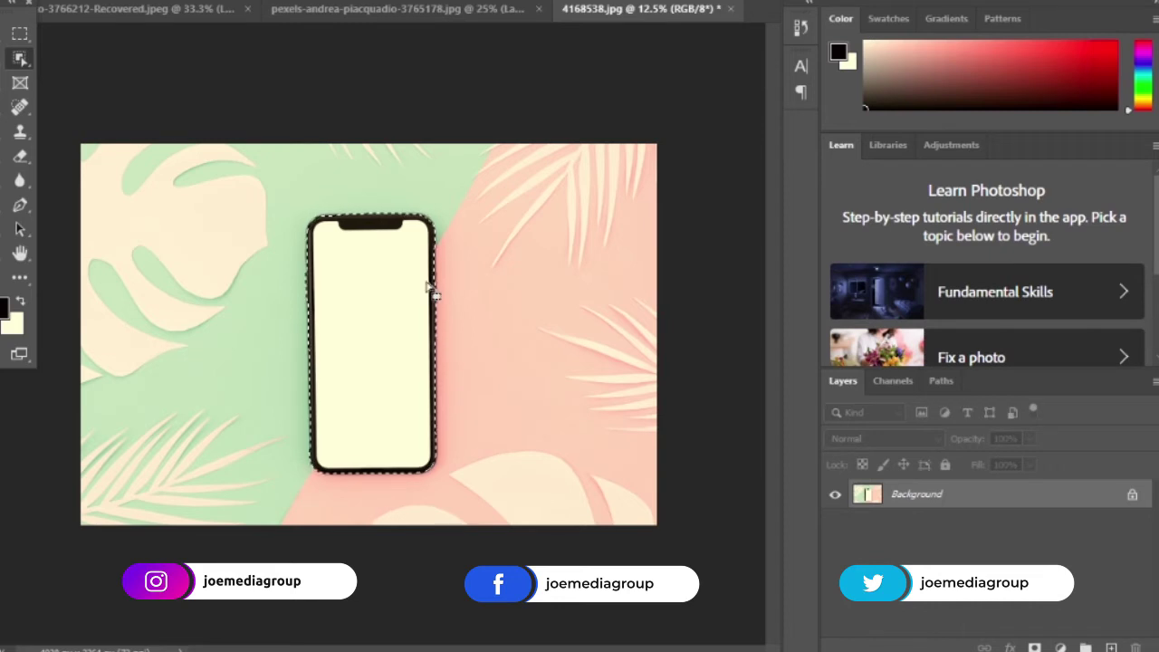
key("ctrl+plus")
key("ctrl+plus")
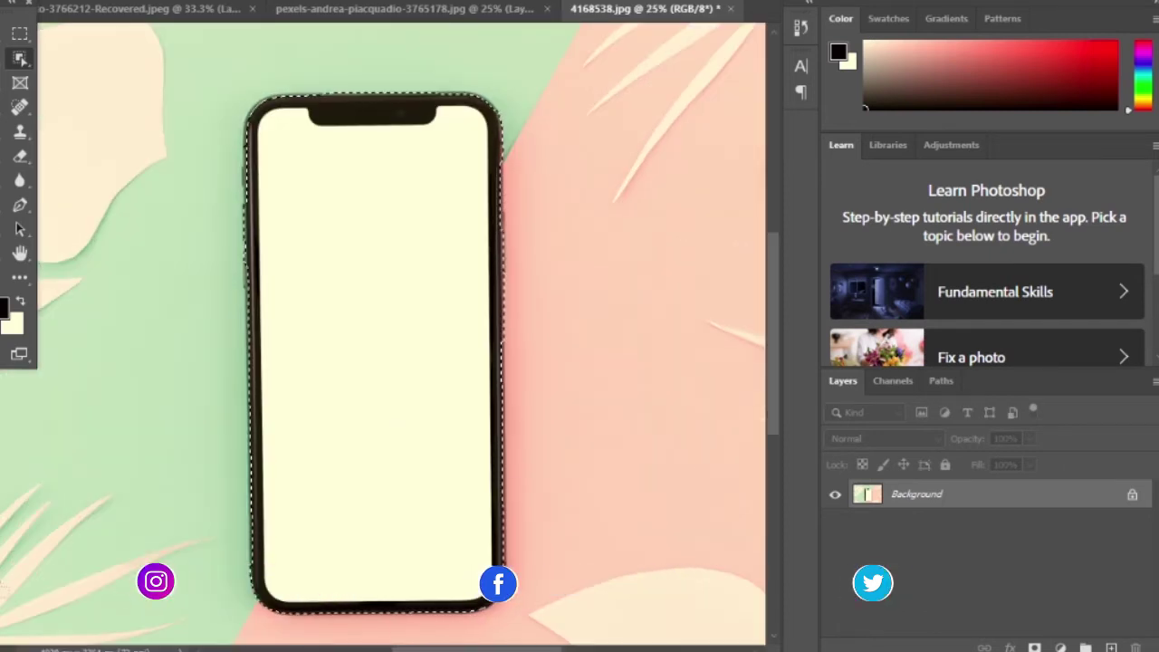
scroll(358, 541, "down", 1)
scroll(357, 541, "down", 1)
scroll(342, 525, "up", 2)
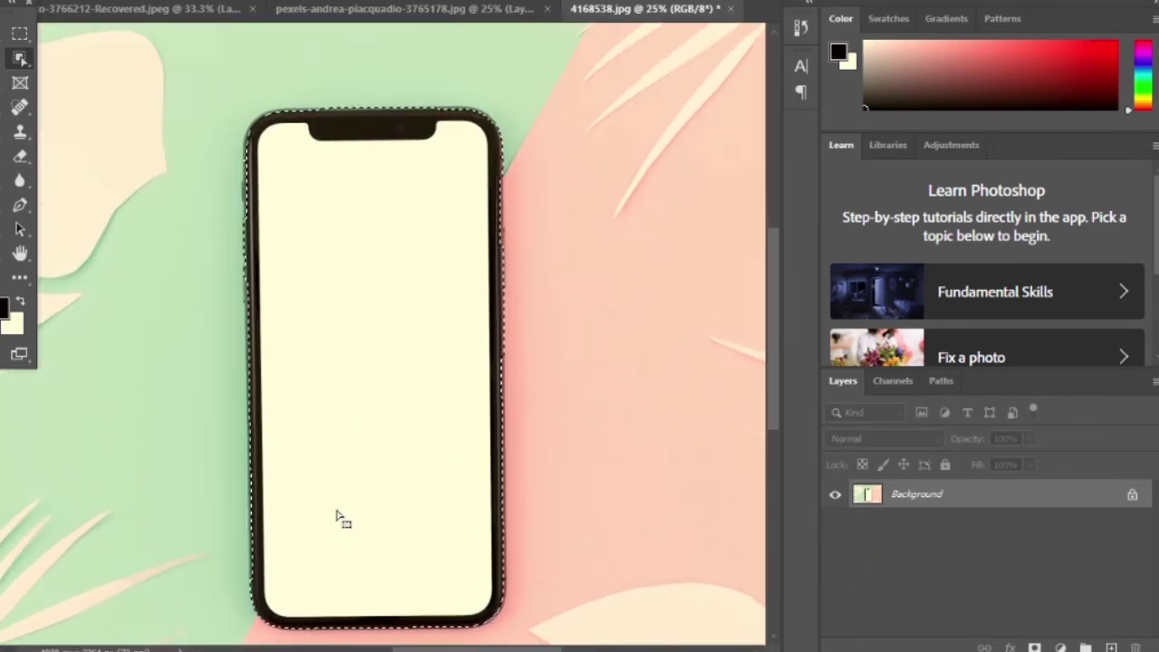
scroll(338, 516, "up", 3)
scroll(338, 513, "down", 1)
scroll(336, 513, "down", 1)
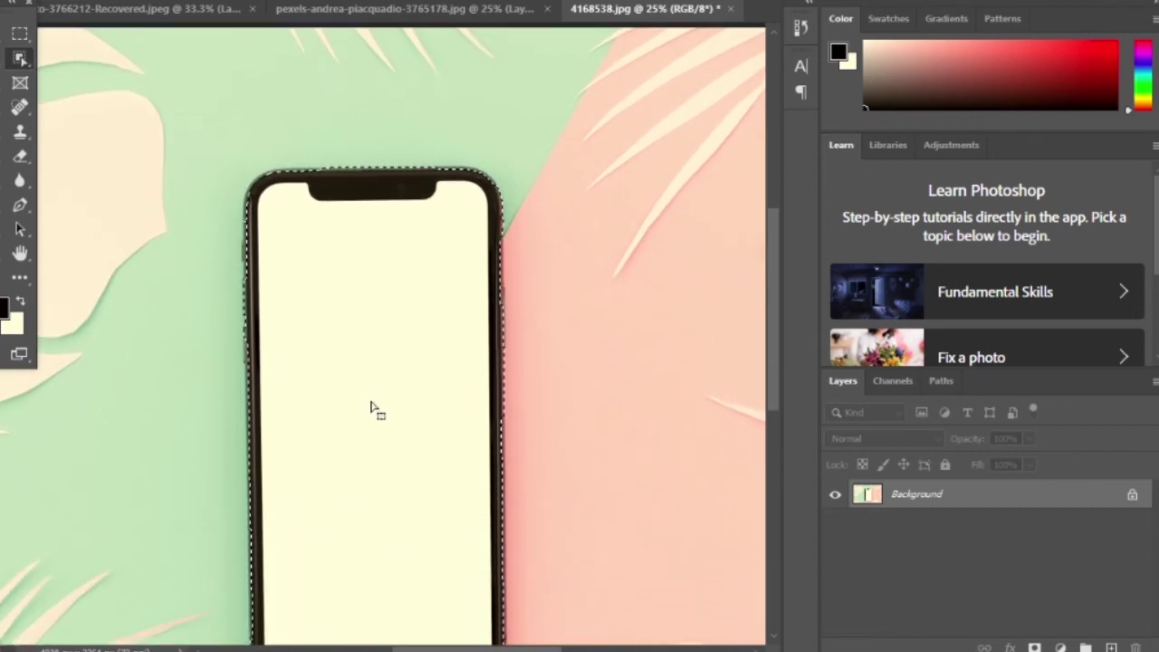
right_click(23, 63)
left_click(100, 71)
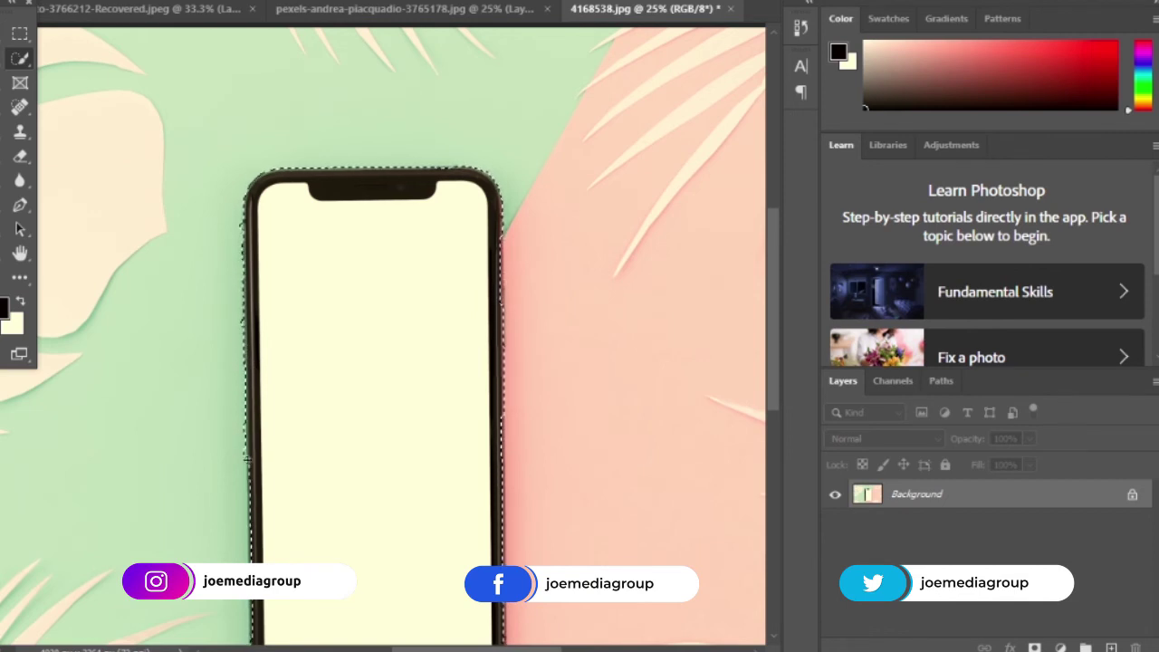
left_click_drag(258, 530, 253, 388)
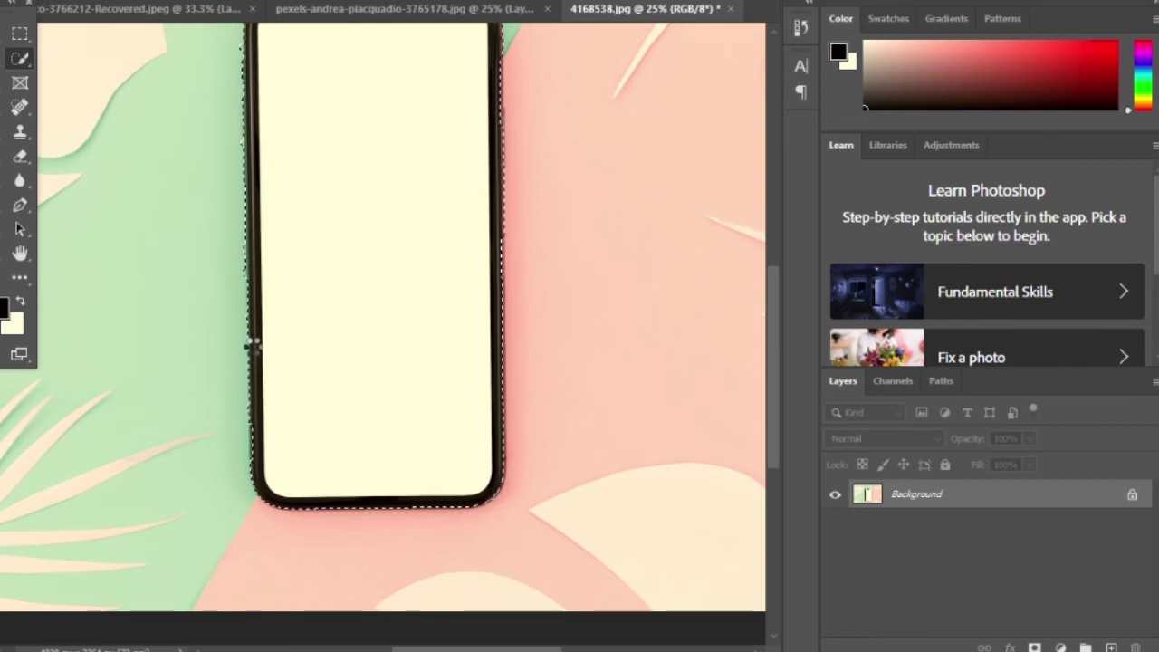
left_click(238, 294)
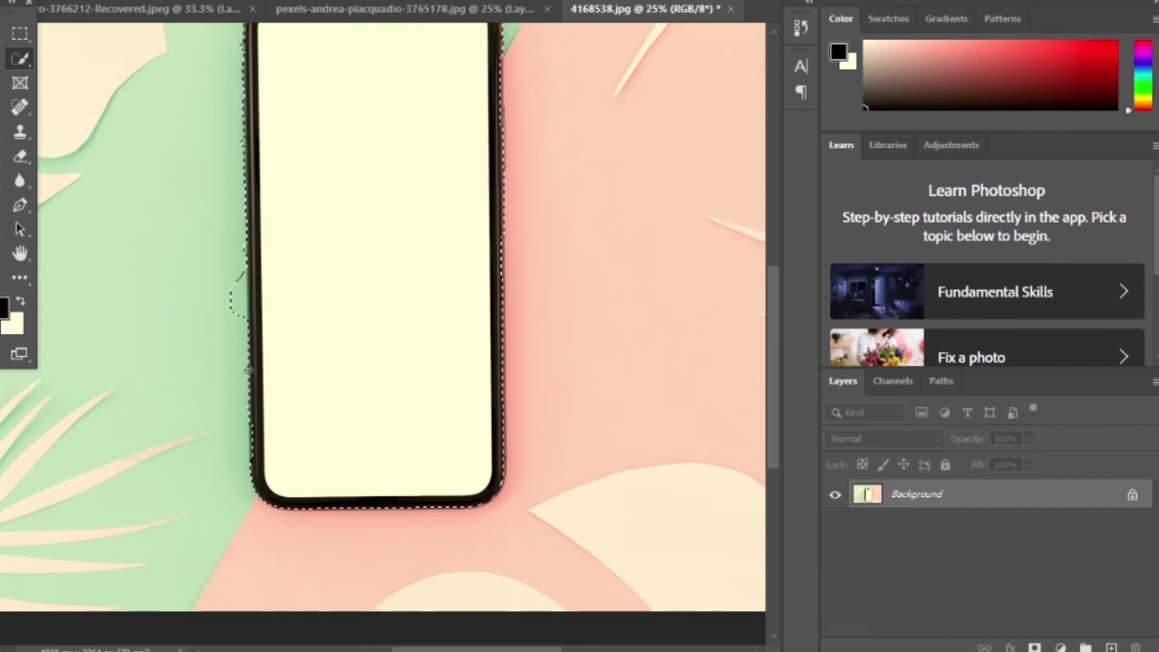
key("ctrl+z")
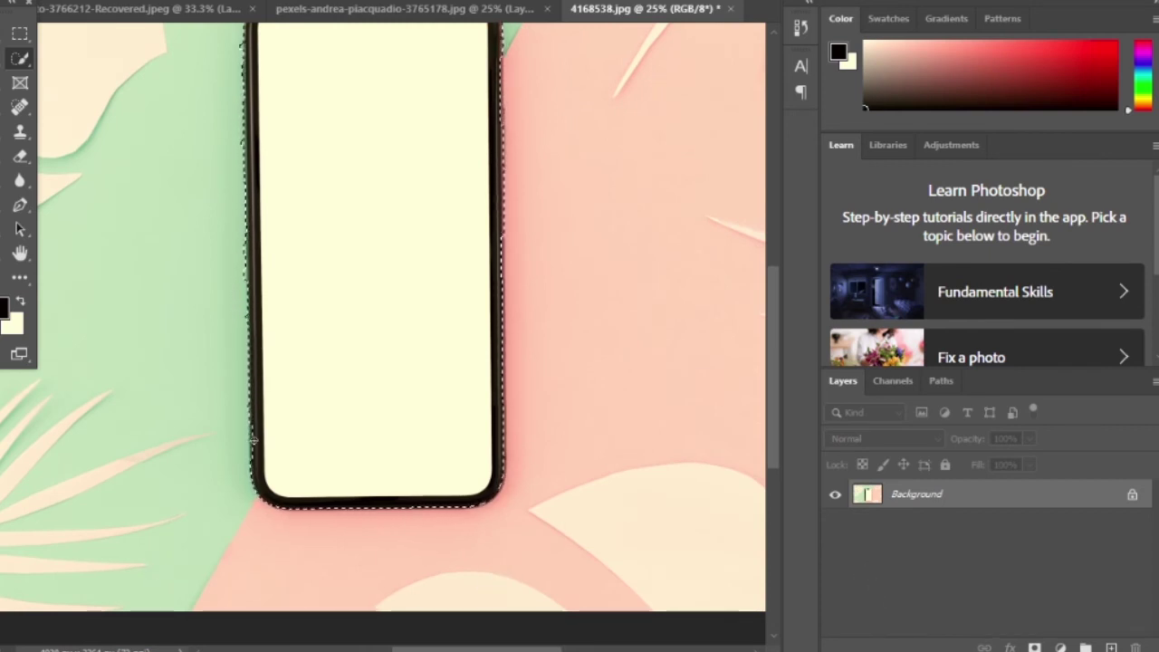
left_click_drag(356, 446, 442, 280)
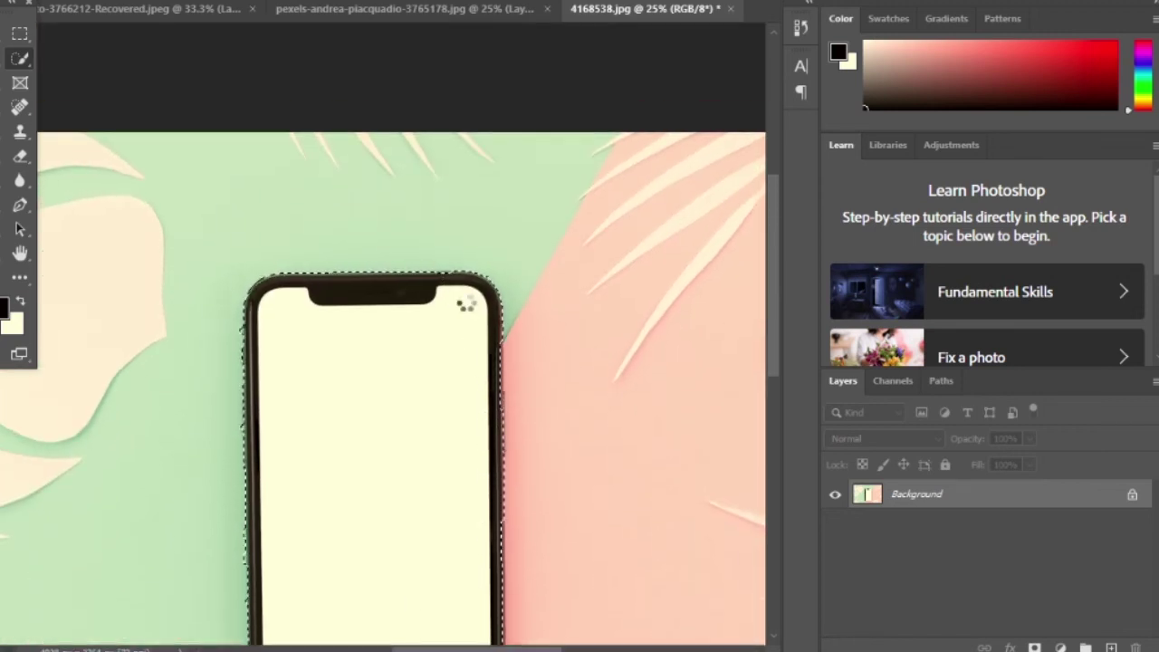
scroll(461, 308, "down", 2)
scroll(389, 181, "down", 2)
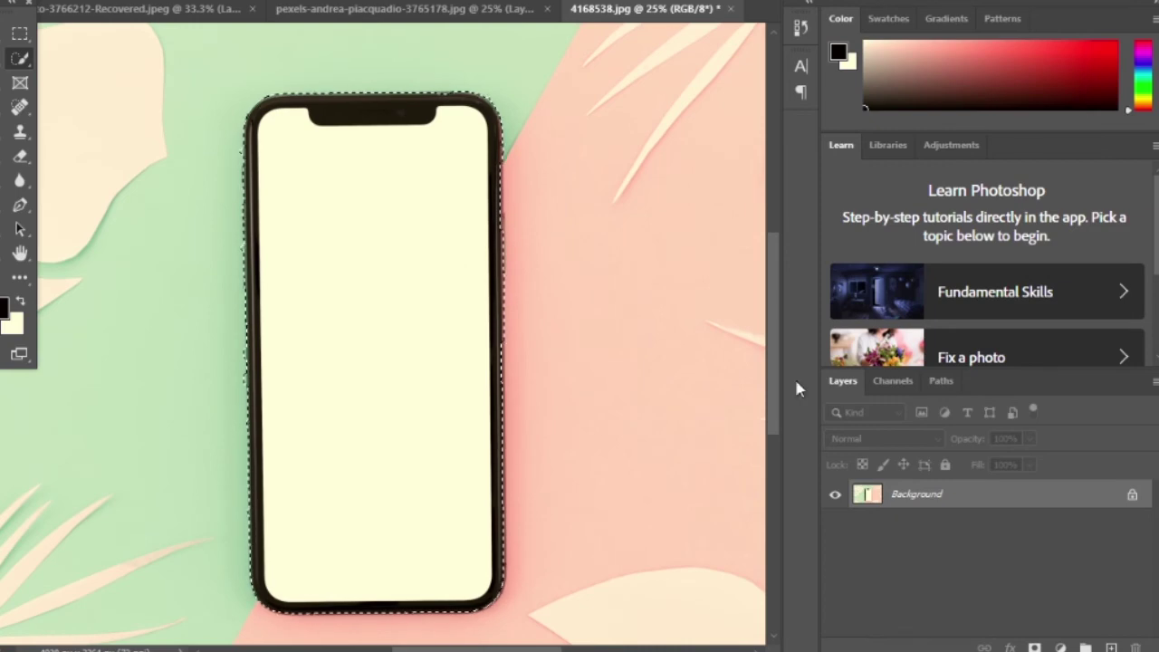
- Mask out the pastel leaf background on Layer 0, then compare with the woman's cutout
left_click(1034, 648)
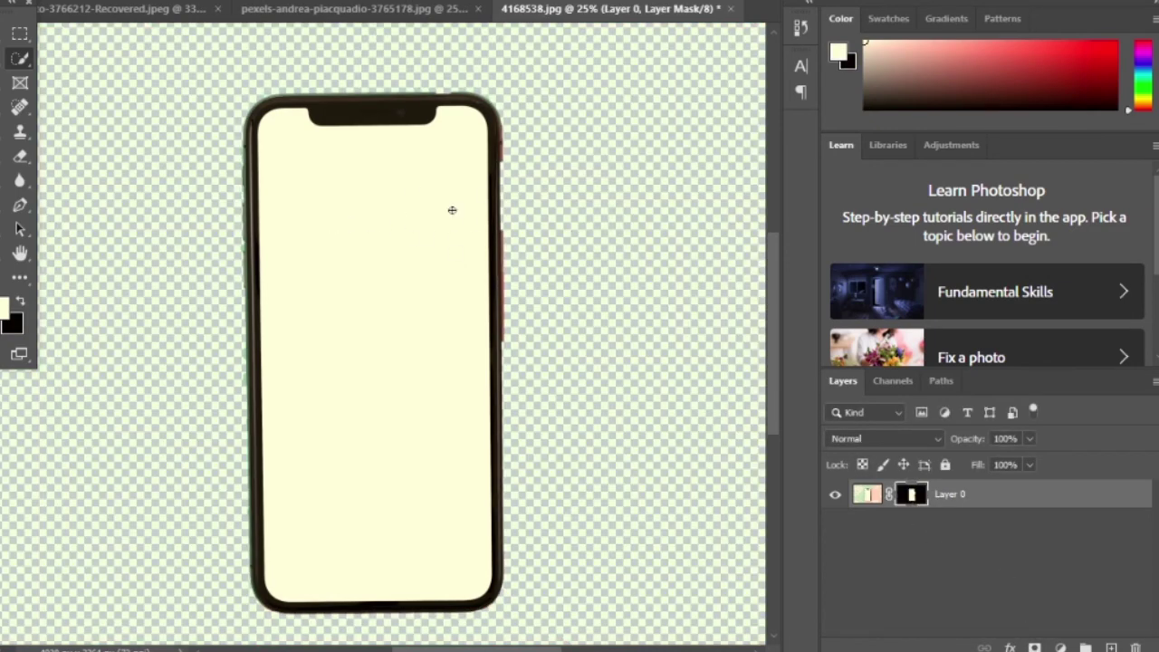
left_click(339, 9)
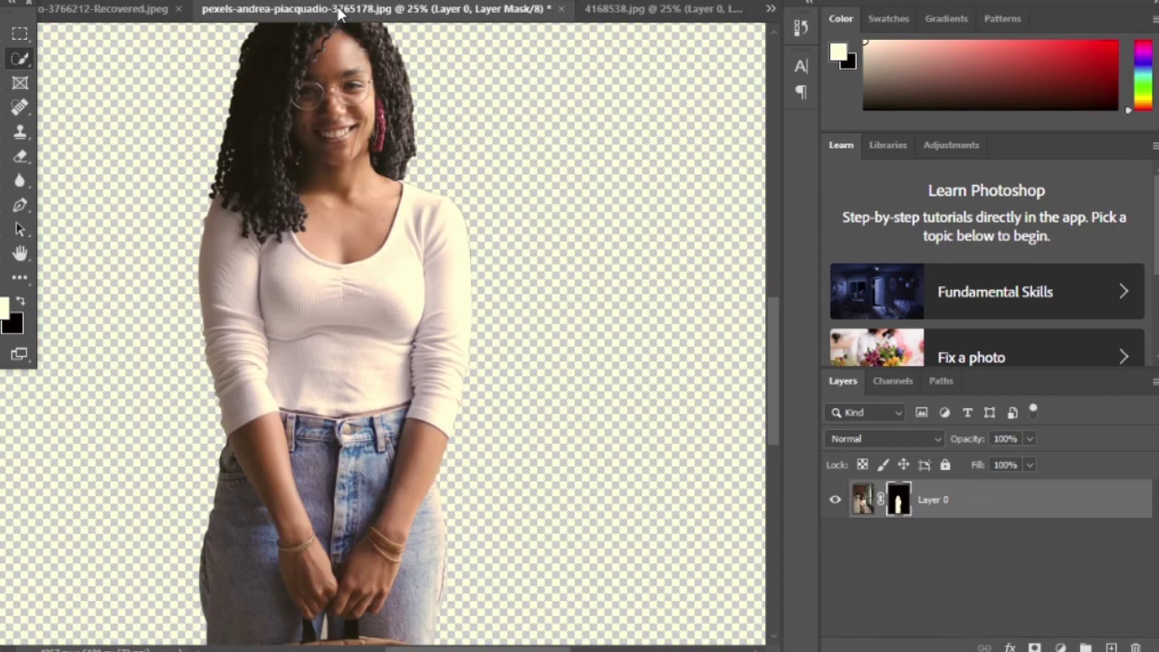
left_click(609, 16)
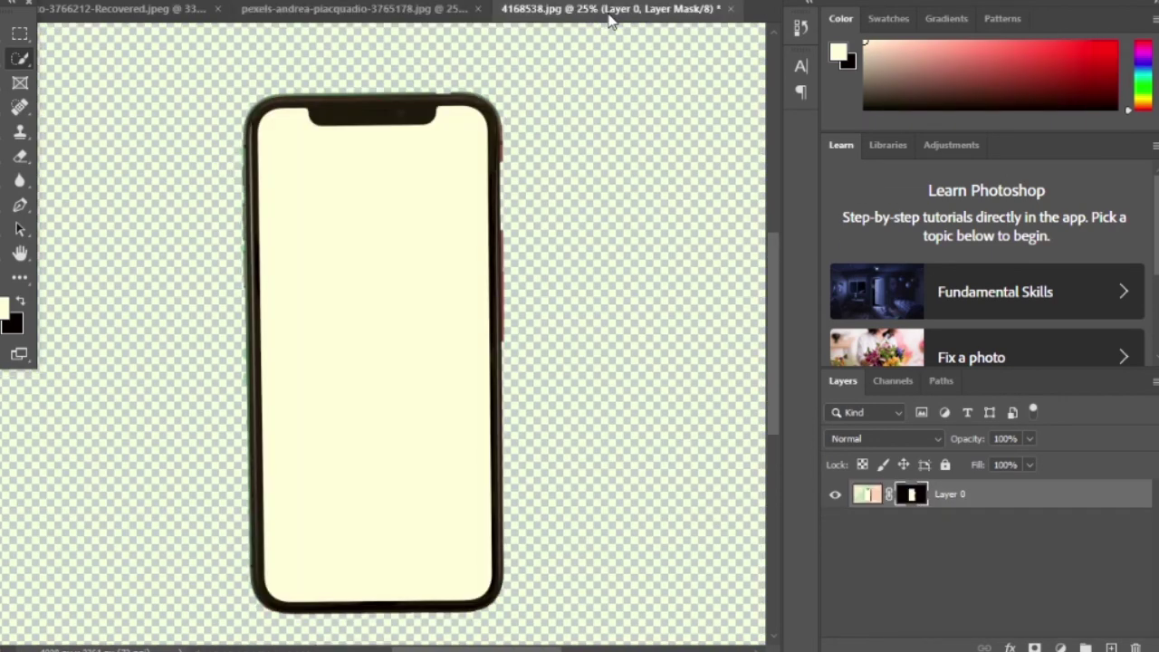